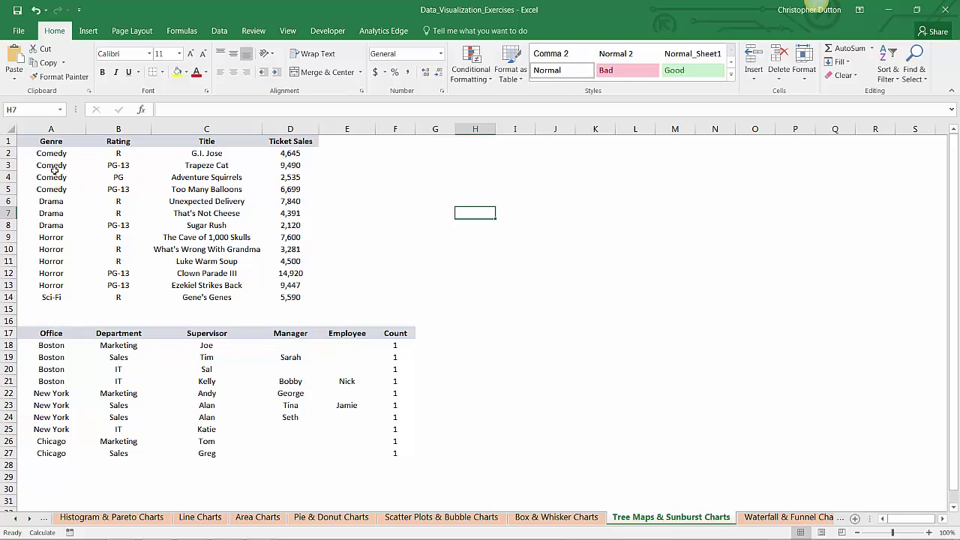
# Step: Insert a treemap chart from the movie ticket sales data in A1:D14
pyautogui.moveTo(50, 141); pyautogui.dragTo(297, 297)
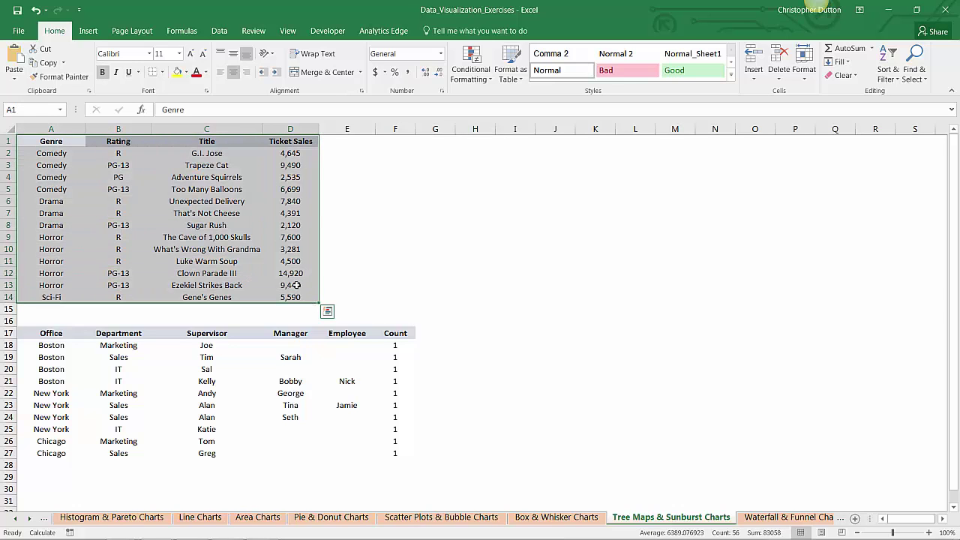
pyautogui.click(88, 34)
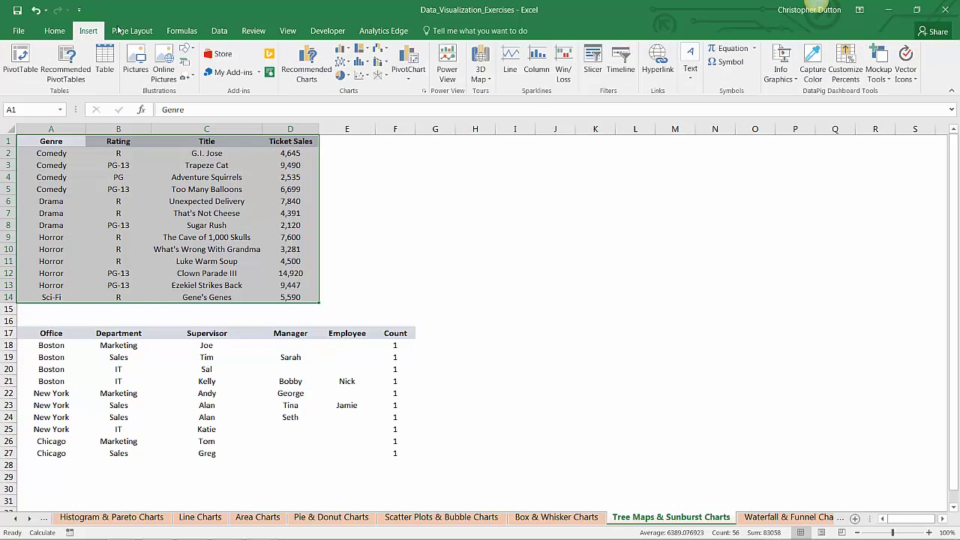
pyautogui.click(364, 49)
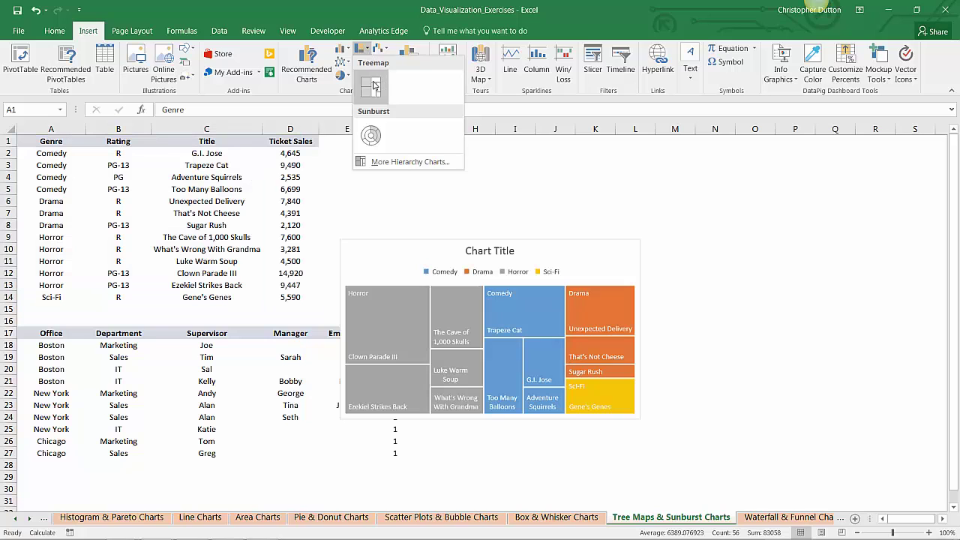
pyautogui.click(374, 86)
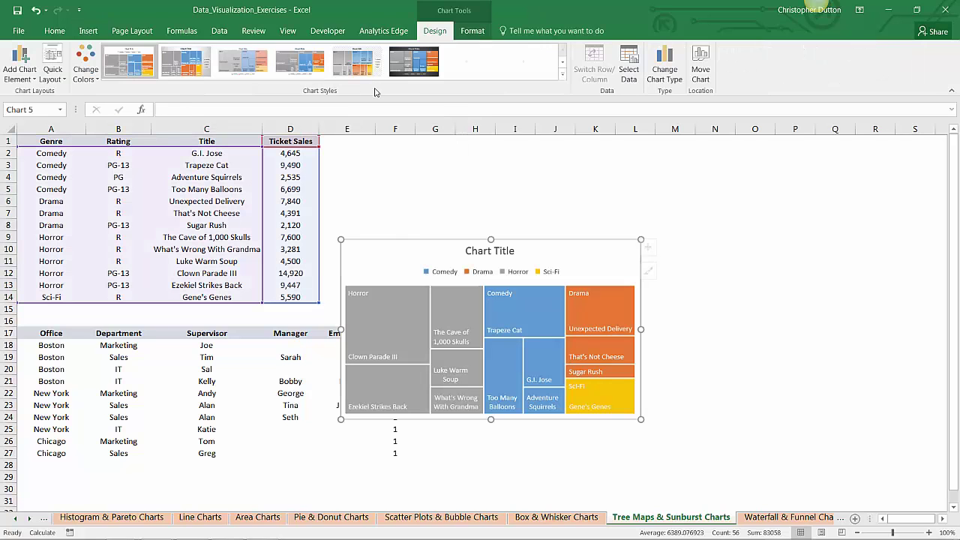
# Step: Move the treemap up beside the movie table, level with row 1, and delete its chart title
pyautogui.moveTo(409, 235); pyautogui.dragTo(401, 133)
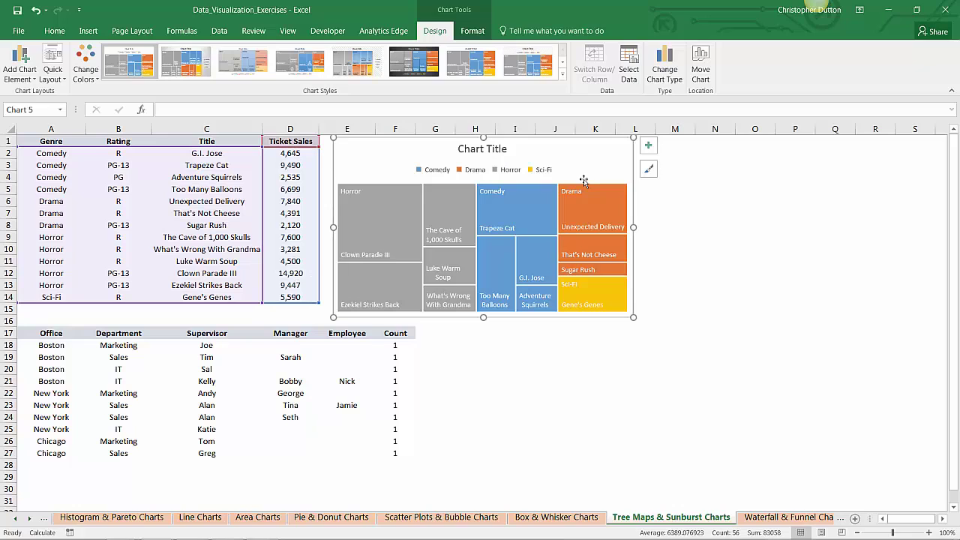
pyautogui.click(510, 149)
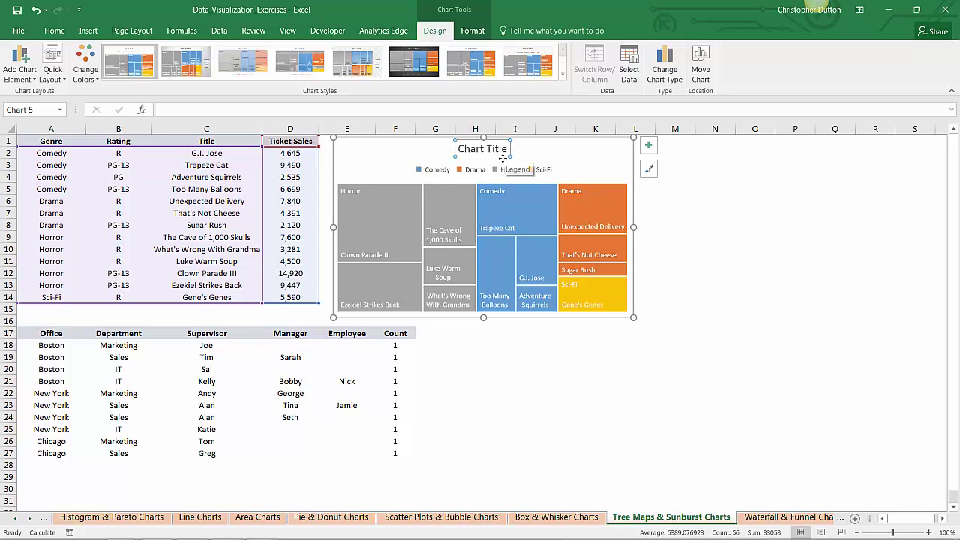
pyautogui.press('Delete')
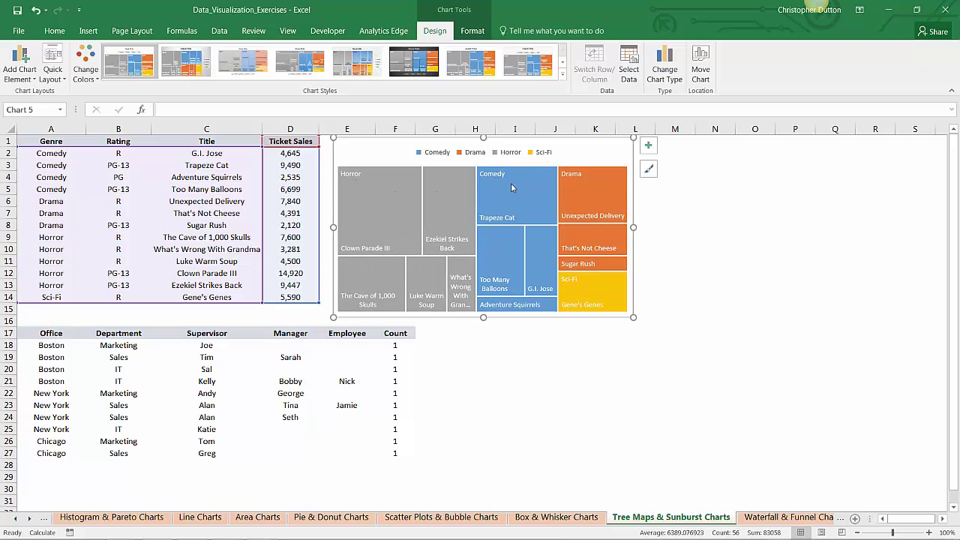
# Step: Examine the treemap's genre groups by highlighting the Horror, Comedy, Drama and Sci-Fi branches in turn
pyautogui.moveTo(443, 212)
pyautogui.moveTo(475, 173)
pyautogui.moveTo(384, 297)
pyautogui.click(384, 194)
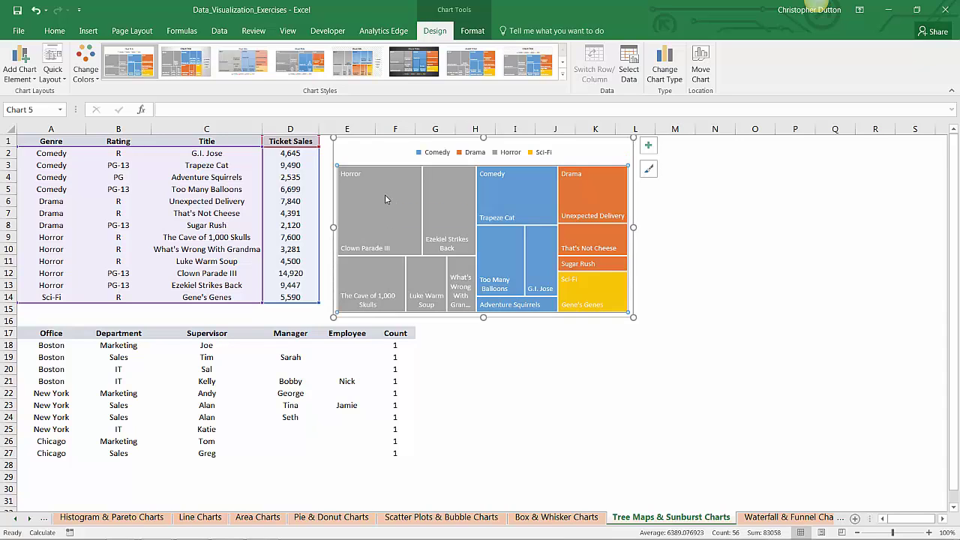
pyautogui.click(388, 195)
pyautogui.click(526, 193)
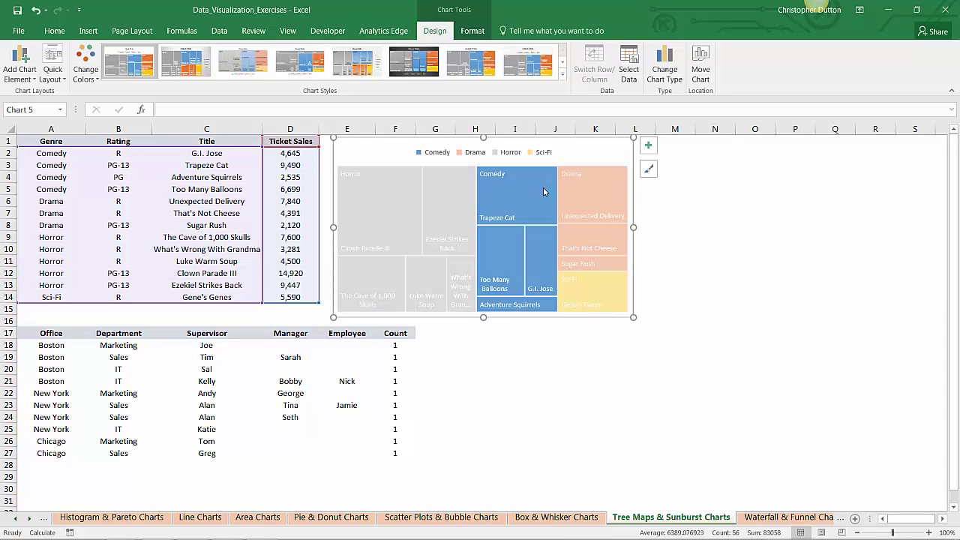
pyautogui.click(595, 192)
pyautogui.click(588, 287)
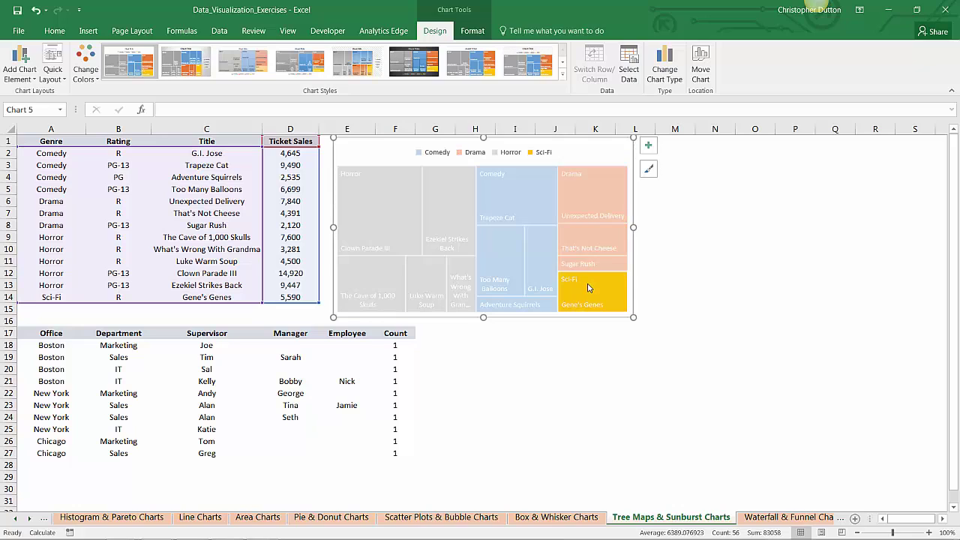
pyautogui.click(593, 194)
pyautogui.click(537, 193)
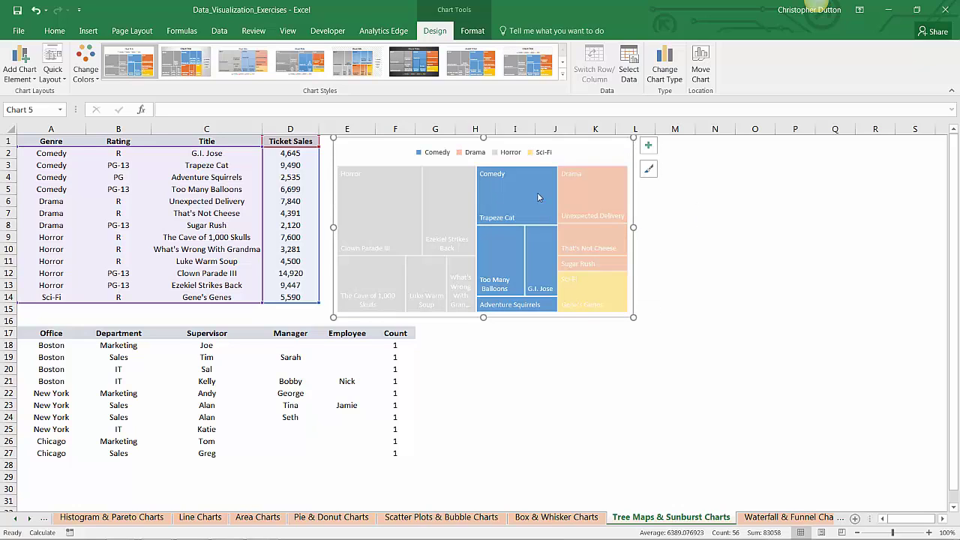
pyautogui.click(451, 194)
pyautogui.click(533, 193)
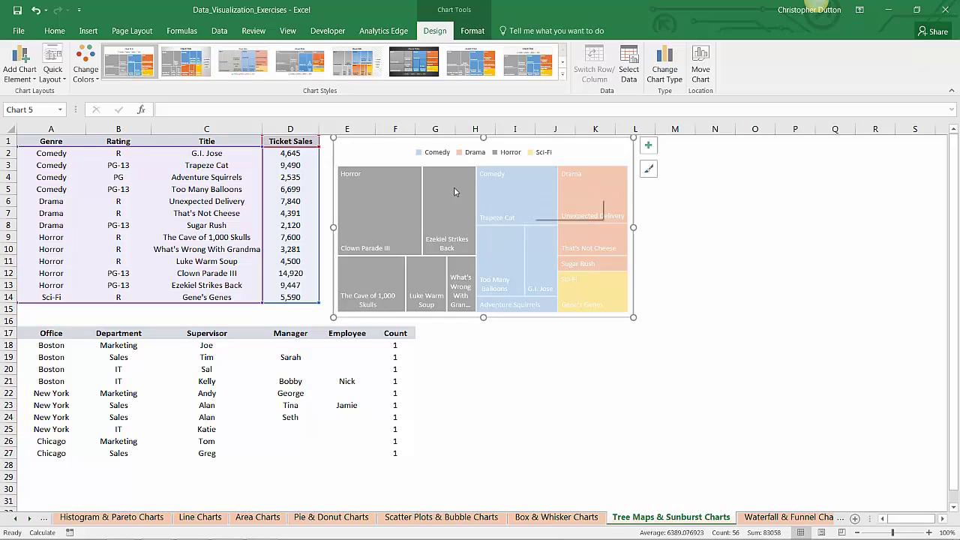
pyautogui.click(531, 186)
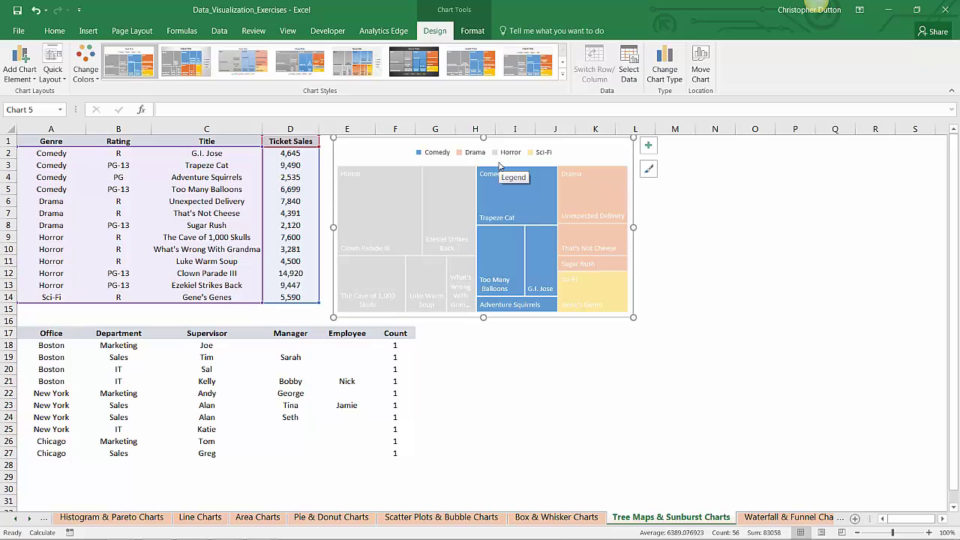
# Step: Inspect individual title tiles in the treemap, including Trapeze Cat, Too Many Balloons, G.I. Jose, Ezekiel Strikes Back and Clown Parade III, then deselect the chart
pyautogui.click(527, 194)
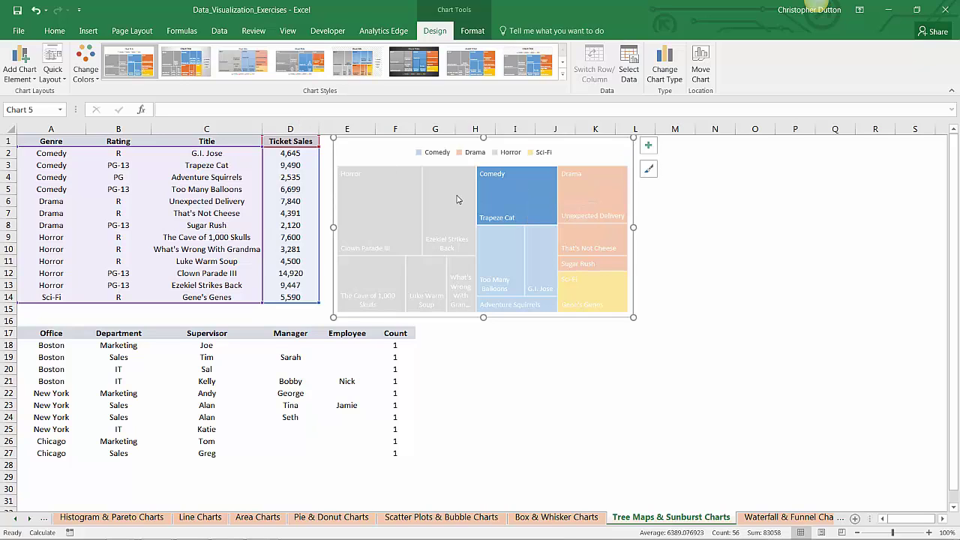
pyautogui.click(503, 241)
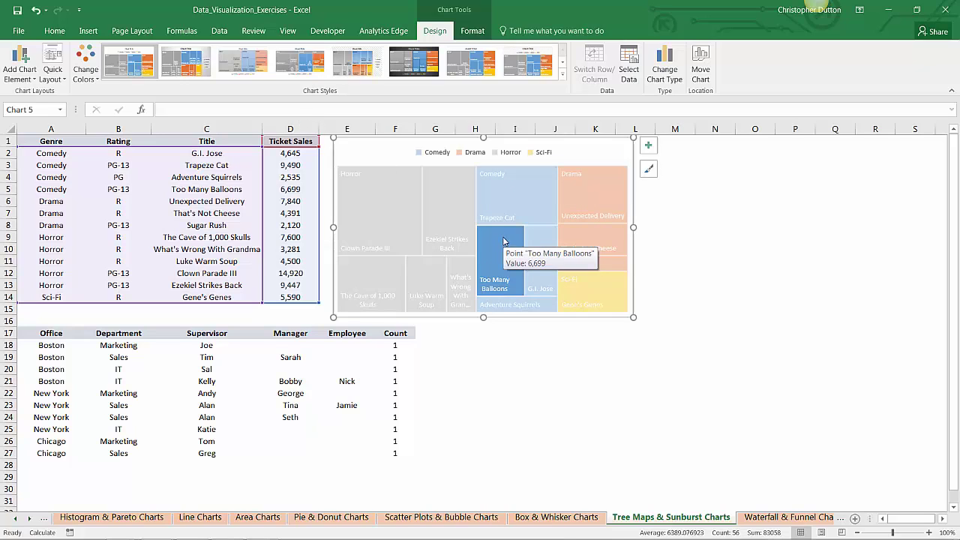
pyautogui.click(540, 262)
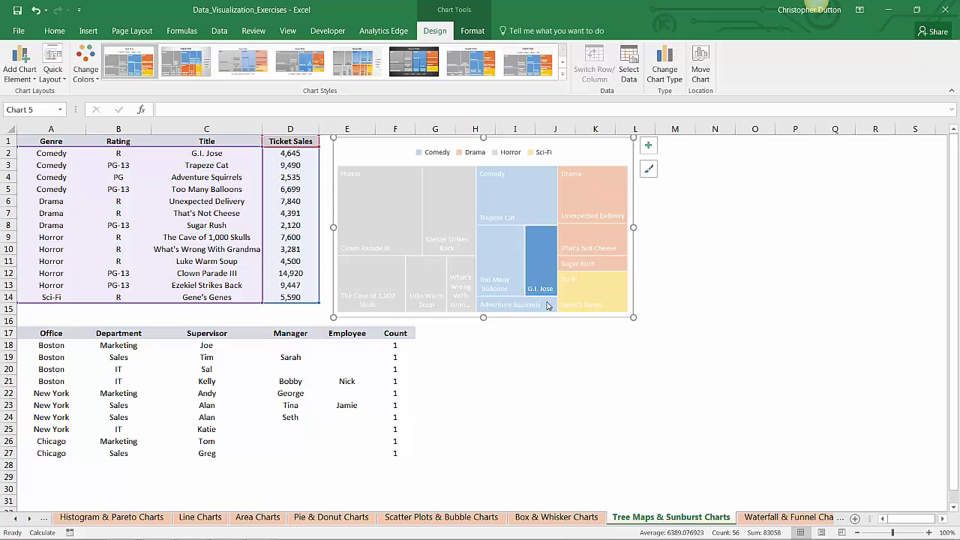
pyautogui.click(443, 207)
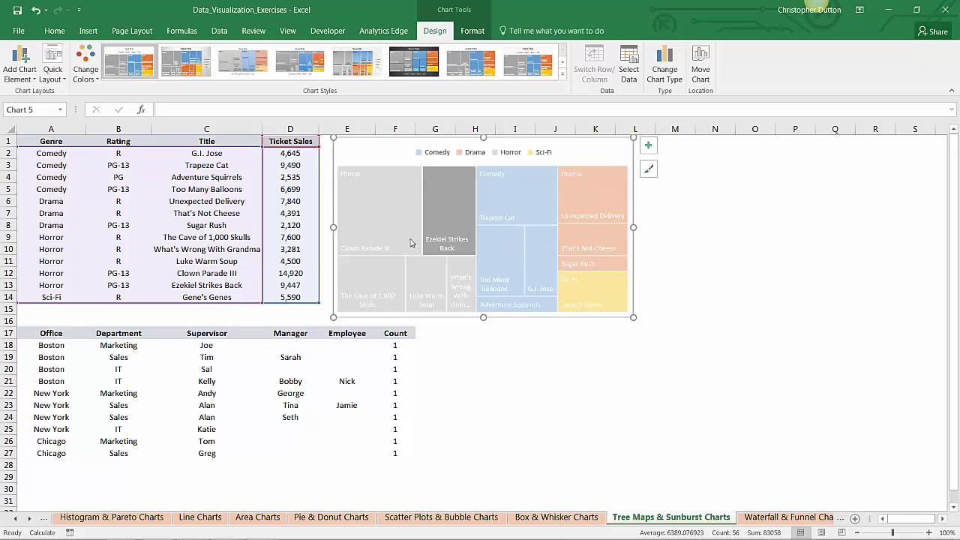
pyautogui.click(382, 217)
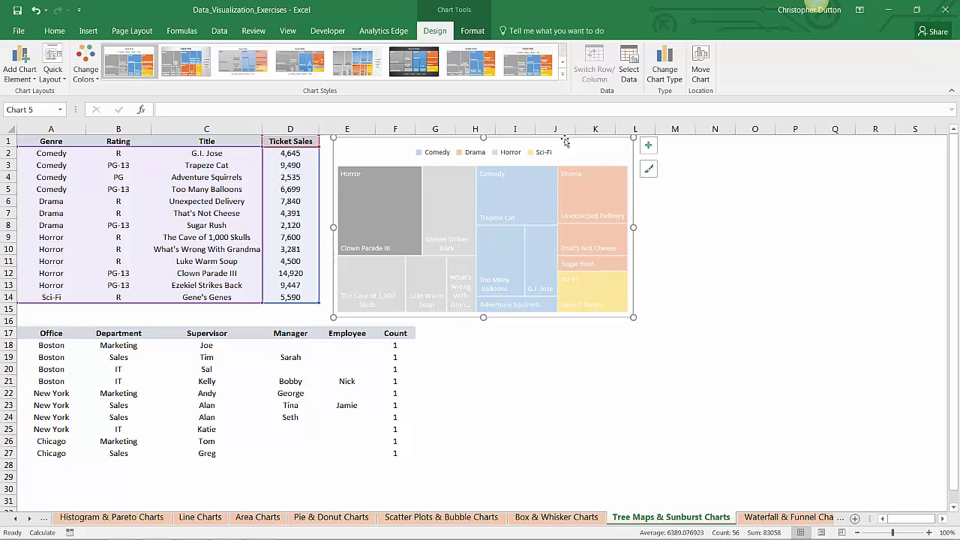
pyautogui.click(700, 198)
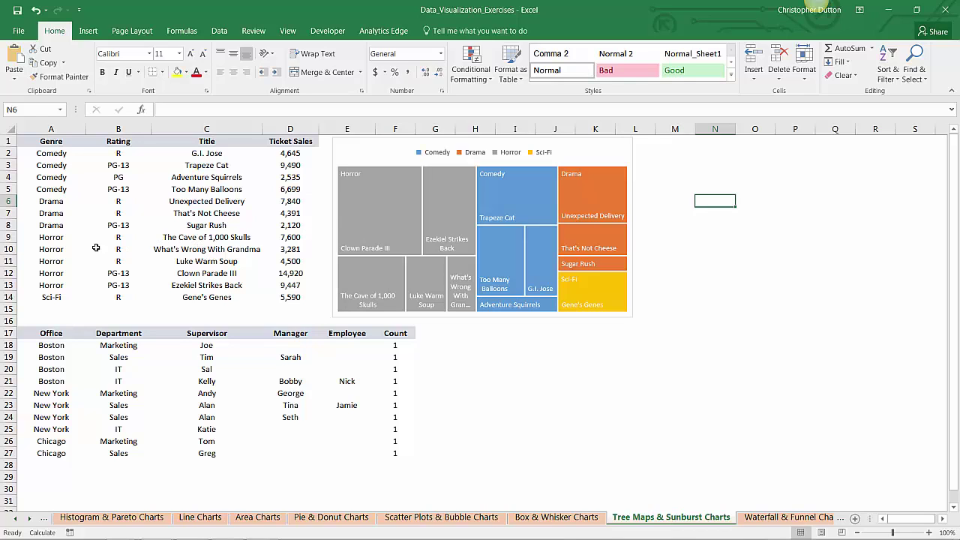
# Step: Try changing the genre in A10 to Comedy to test the treemap's grouping, and undo the change
pyautogui.click(51, 250)
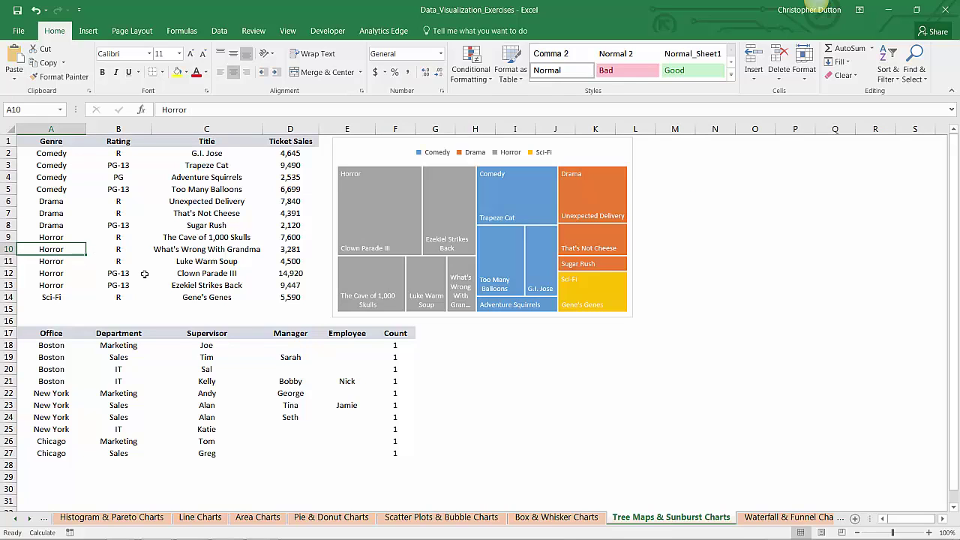
pyautogui.write('Comedy')
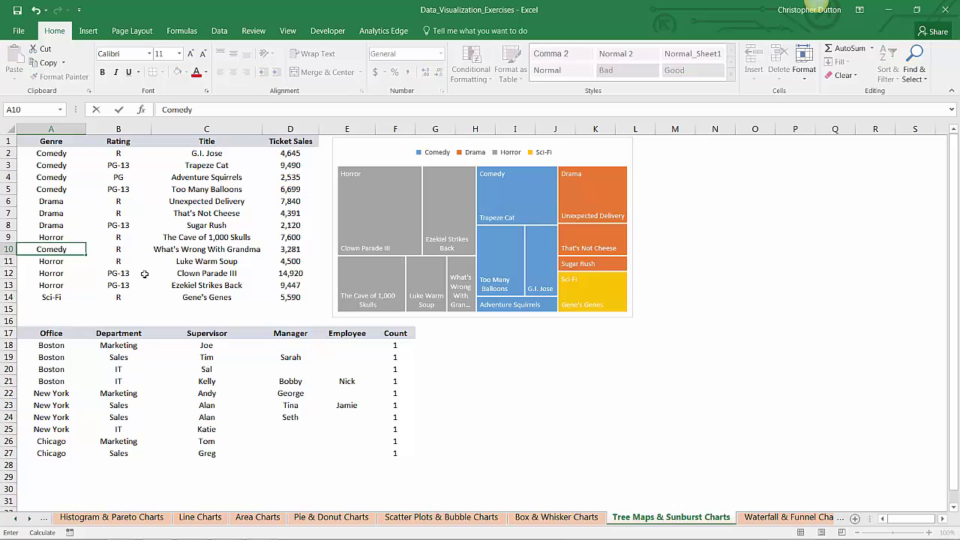
pyautogui.press('Return')
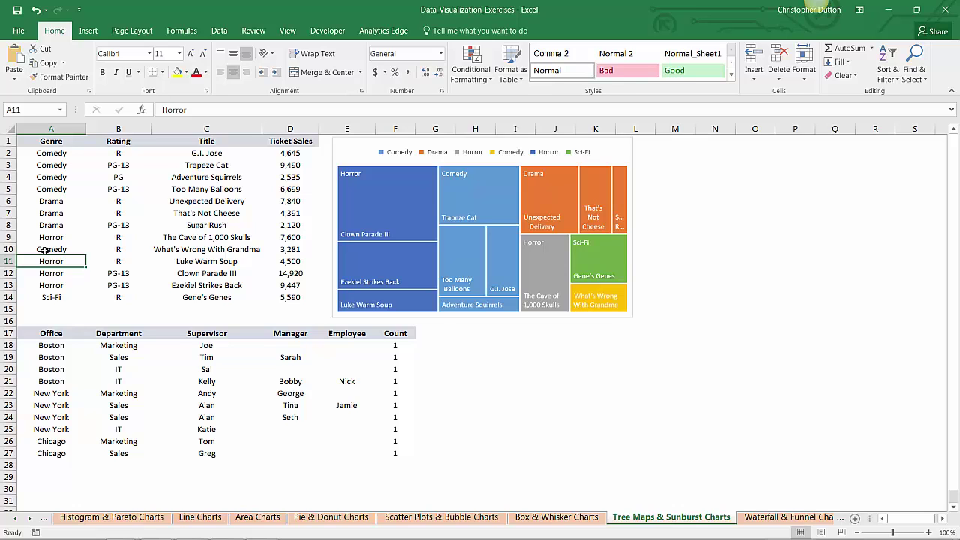
pyautogui.hotkey('ctrl', 'z')
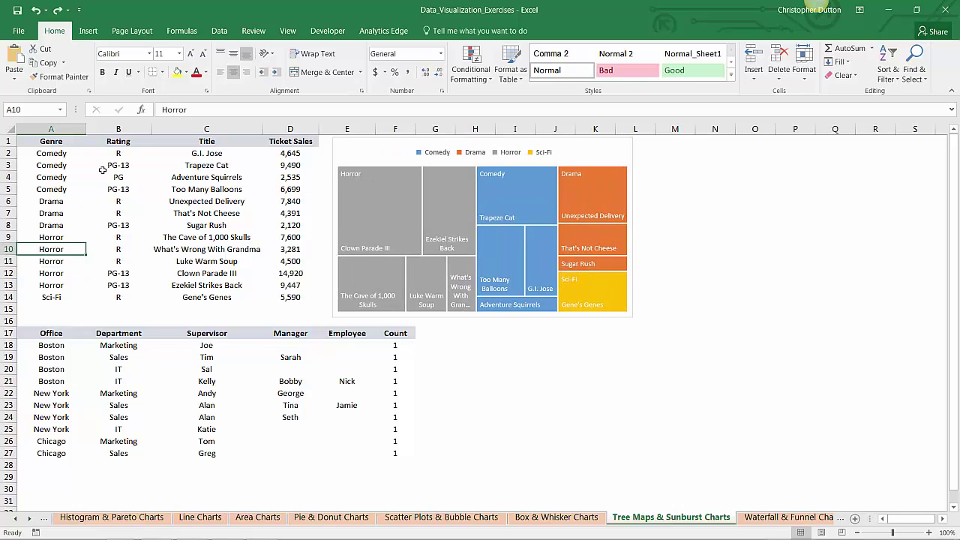
# Step: Try a second treemap based on the Rating, Title and Ticket Sales data in B1:D14, and delete that chart
pyautogui.moveTo(110, 141); pyautogui.dragTo(294, 297)
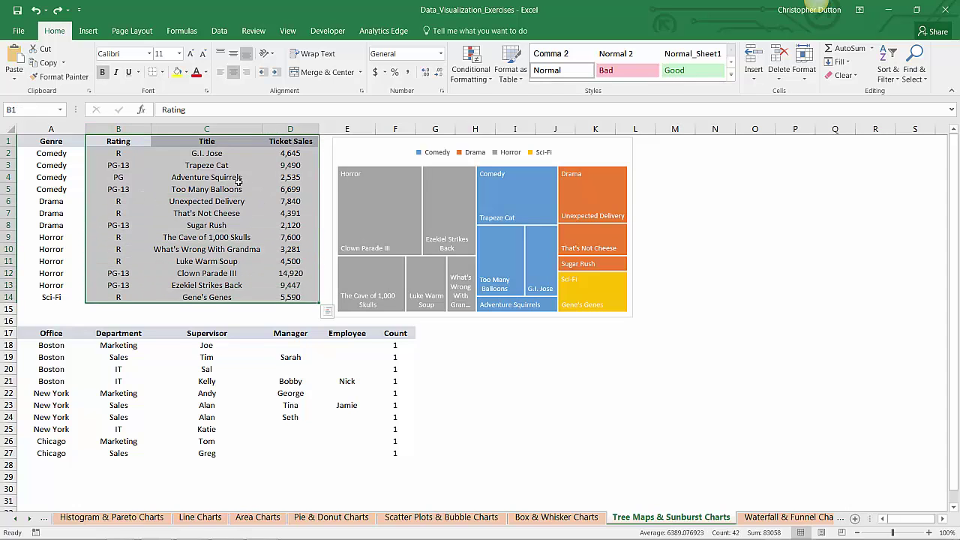
pyautogui.click(88, 31)
pyautogui.click(361, 48)
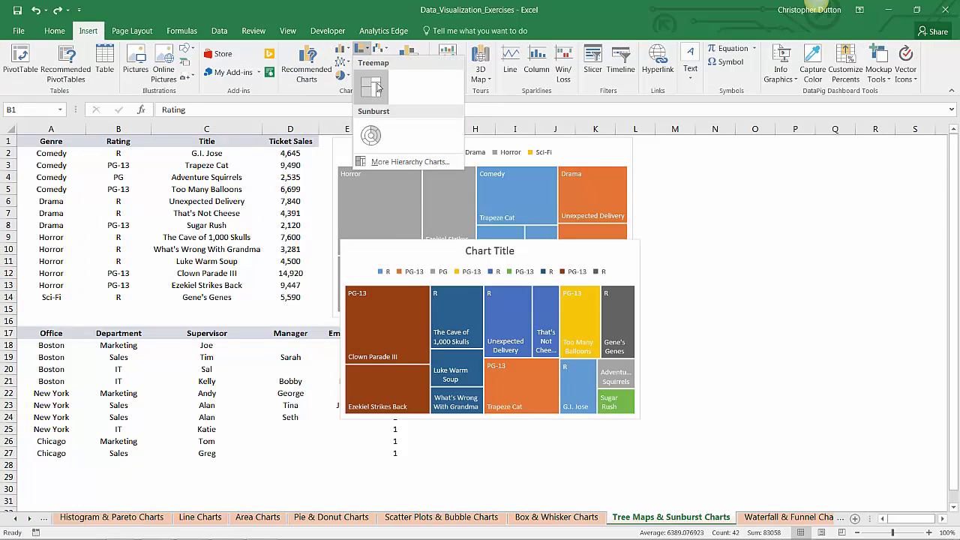
pyautogui.click(377, 88)
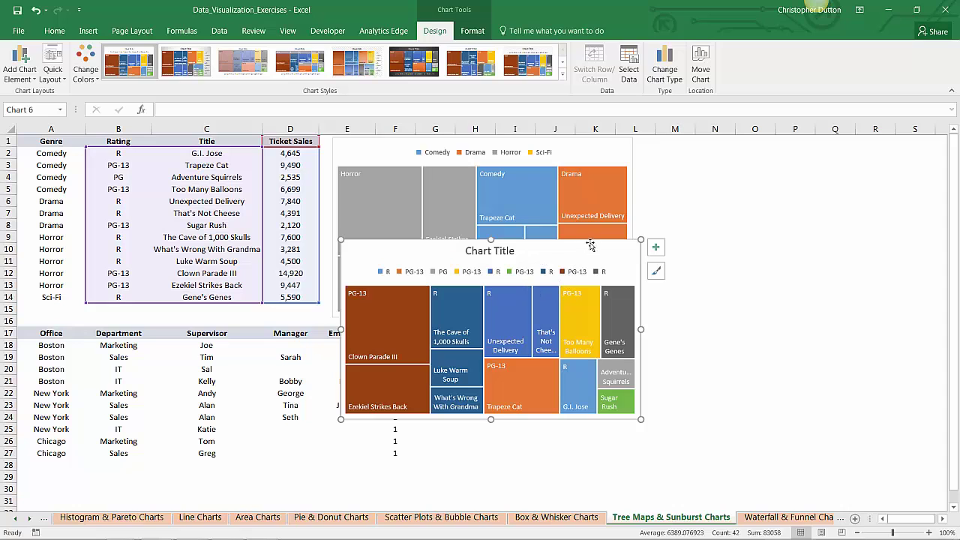
pyautogui.moveTo(590, 245); pyautogui.dragTo(707, 196)
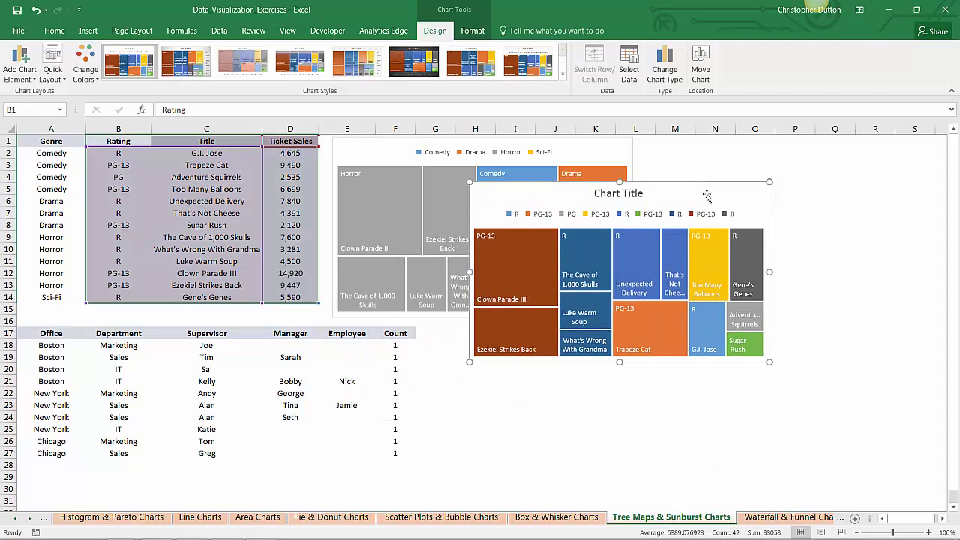
pyautogui.press('Delete')
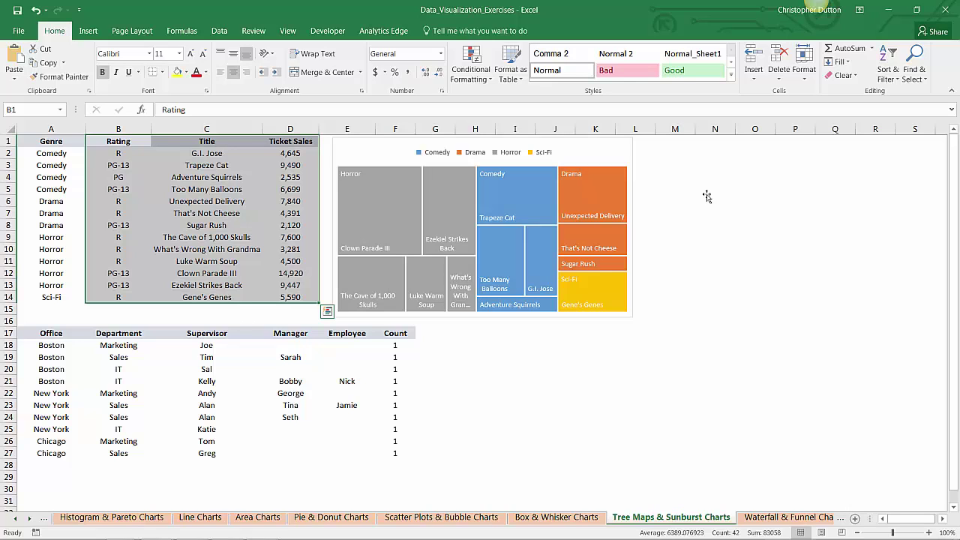
# Step: Insert a sunburst chart from the office hierarchy data in A17:F27
pyautogui.click(514, 380)
pyautogui.scroll(-1, 510, 362)
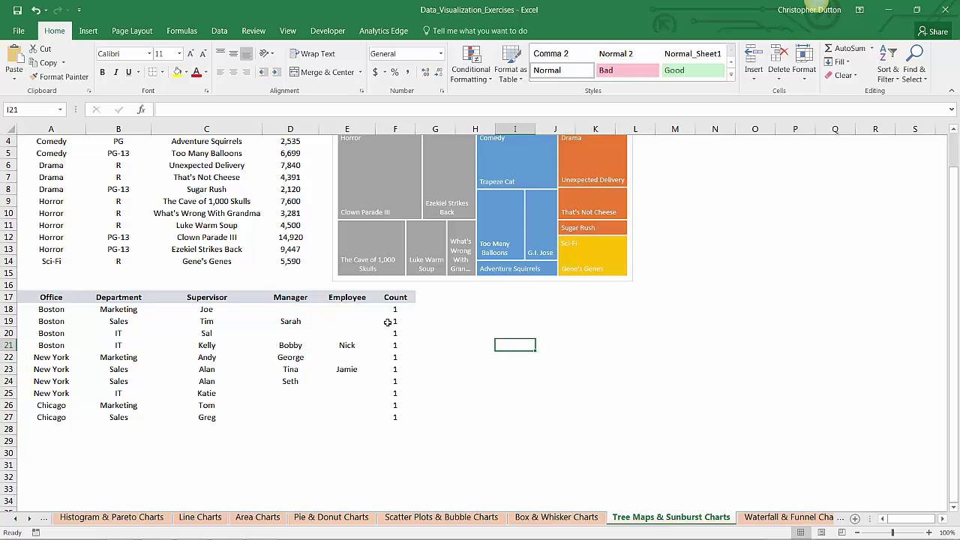
pyautogui.click(51, 298)
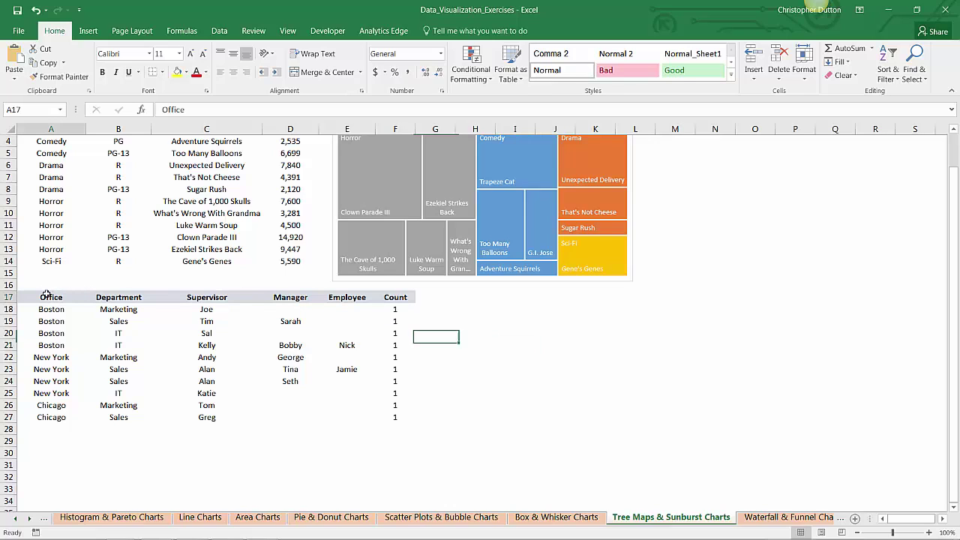
pyautogui.moveTo(134, 321); pyautogui.dragTo(394, 418)
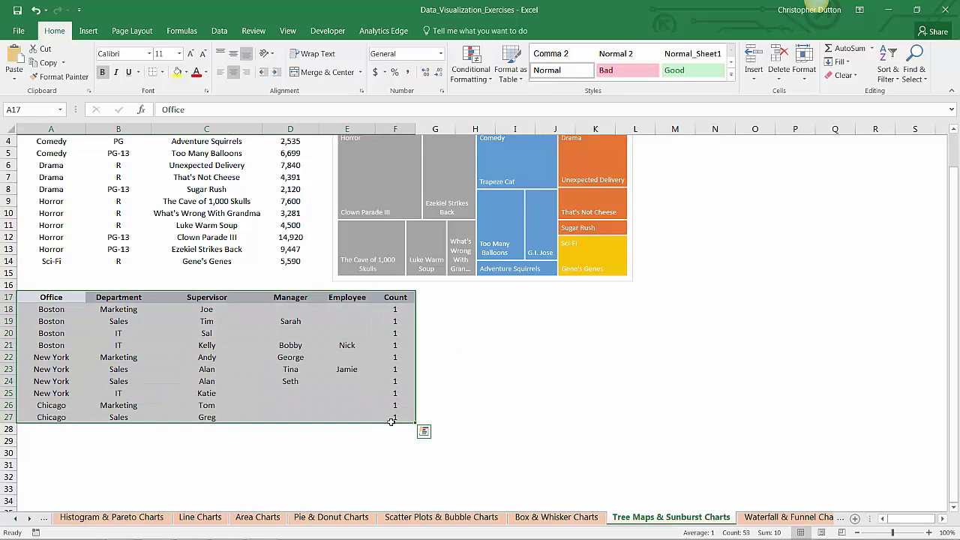
pyautogui.click(88, 31)
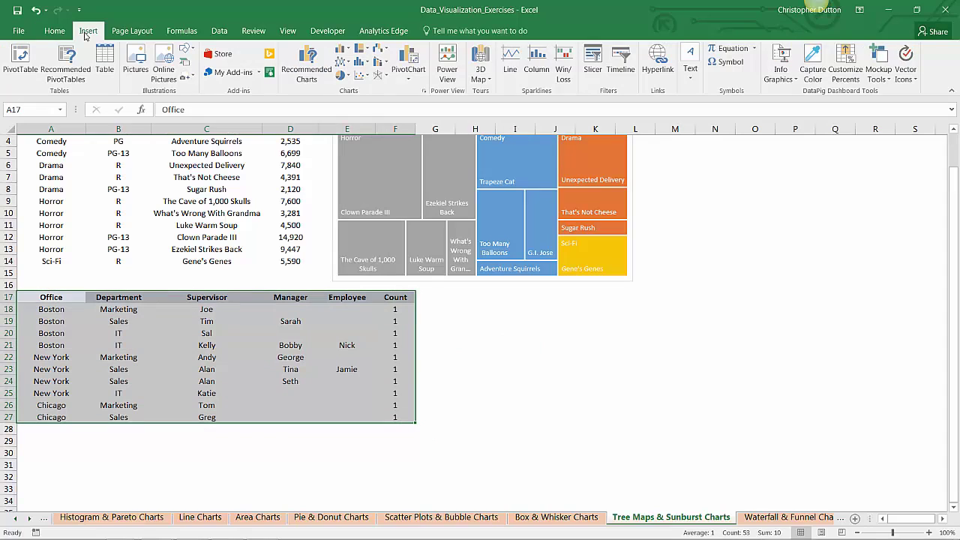
pyautogui.click(361, 50)
pyautogui.click(371, 138)
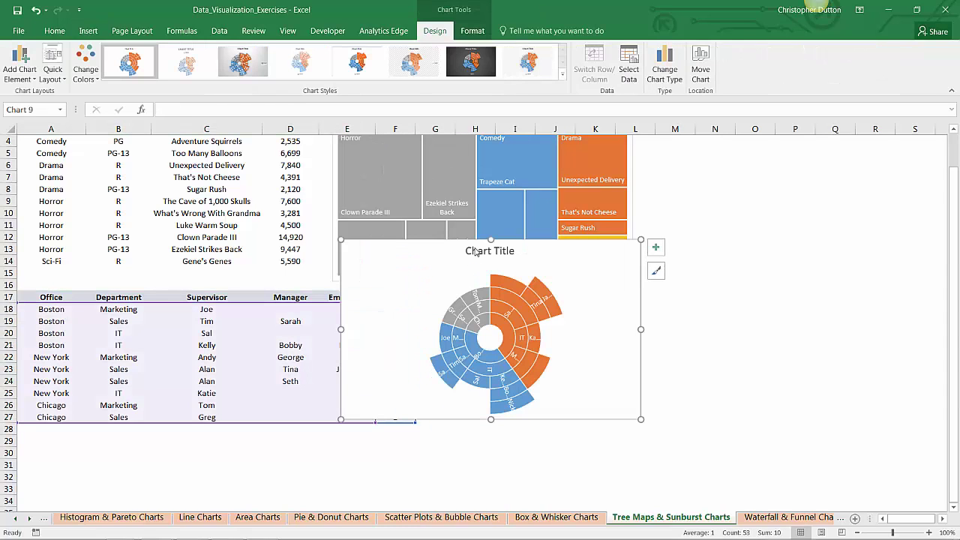
# Step: Delete the chart title from the sunburst chart
pyautogui.click(474, 253)
pyautogui.click(474, 252)
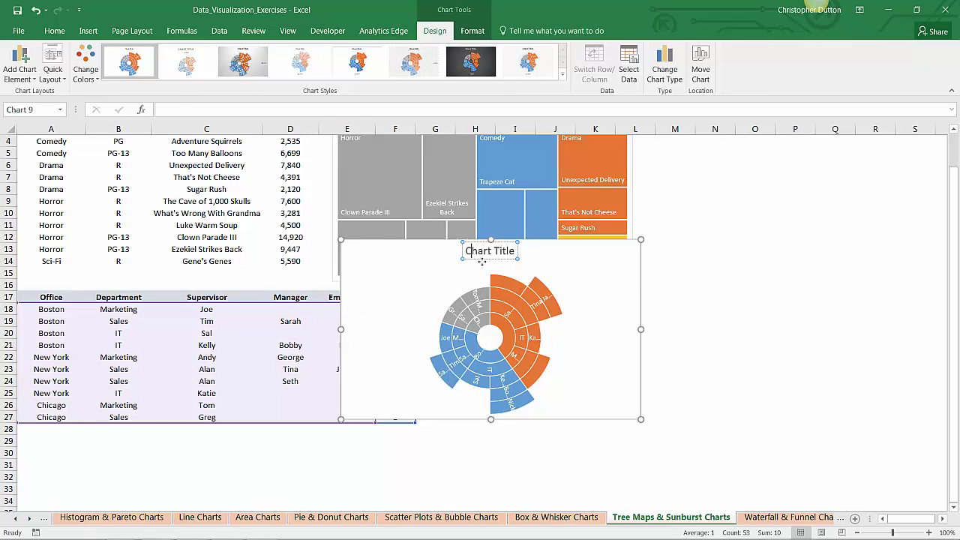
pyautogui.press('Delete')
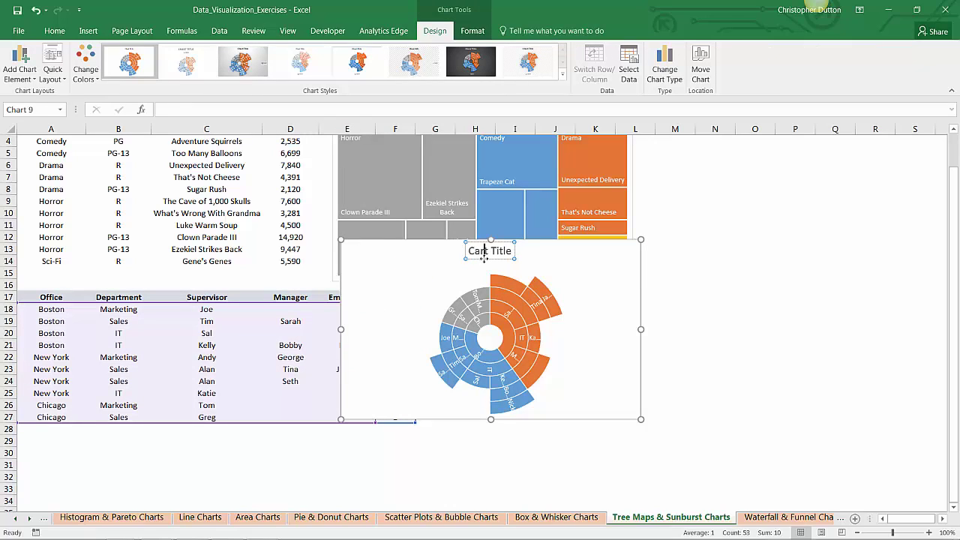
pyautogui.press('Delete')
pyautogui.click(511, 252)
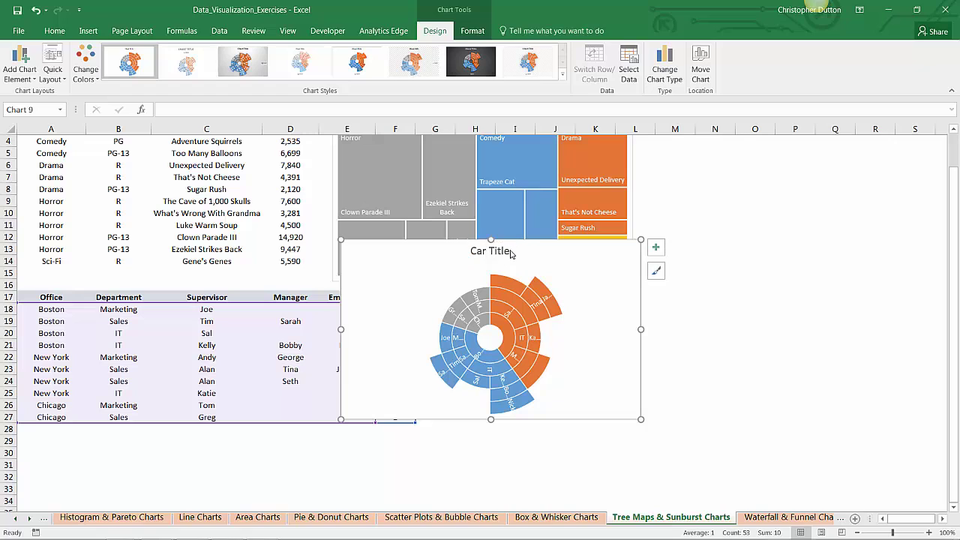
pyautogui.press('Delete')
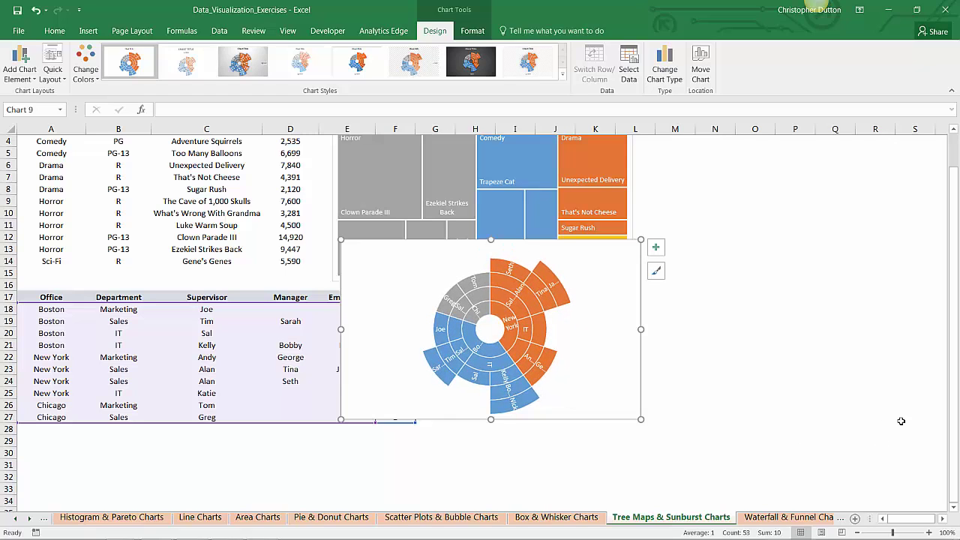
# Step: Enlarge the sunburst chart to about twice its width and move it beside the office hierarchy table, starting at column G
pyautogui.scroll(-4, 855, 431)
pyautogui.moveTo(639, 275); pyautogui.dragTo(919, 442)
pyautogui.scroll(3, 787, 426)
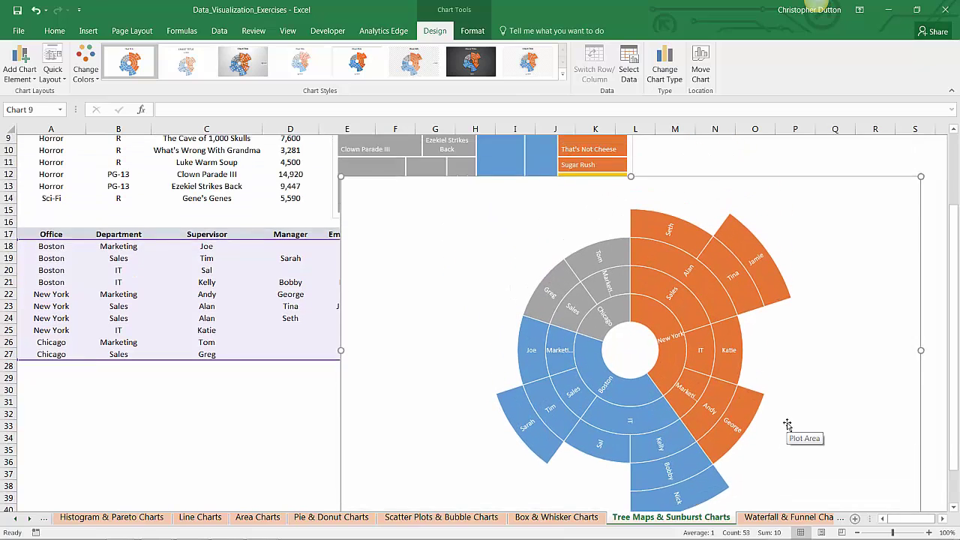
pyautogui.moveTo(368, 215); pyautogui.dragTo(444, 235)
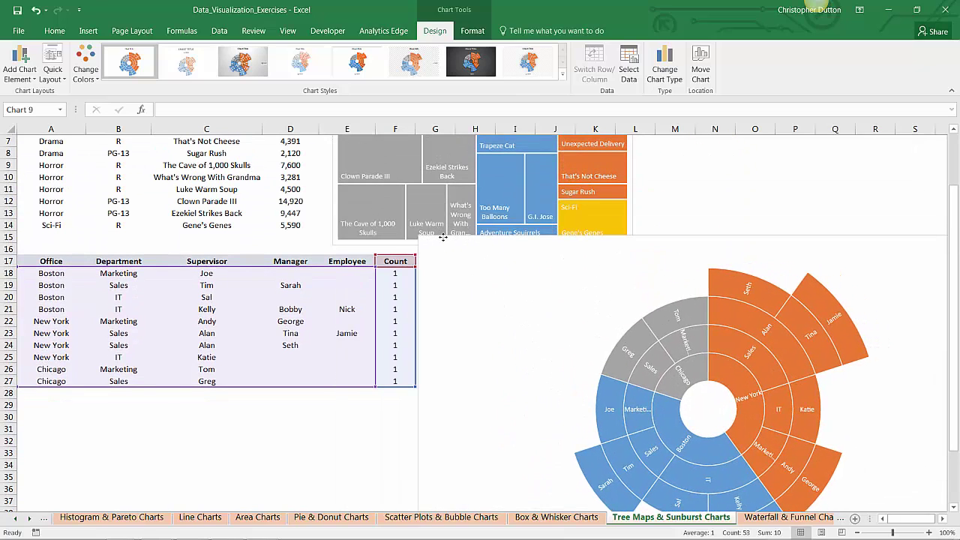
# Step: Examine the Boston, Chicago and New York office branches of the sunburst chart by isolating each one in turn
pyautogui.scroll(-2, 527, 270)
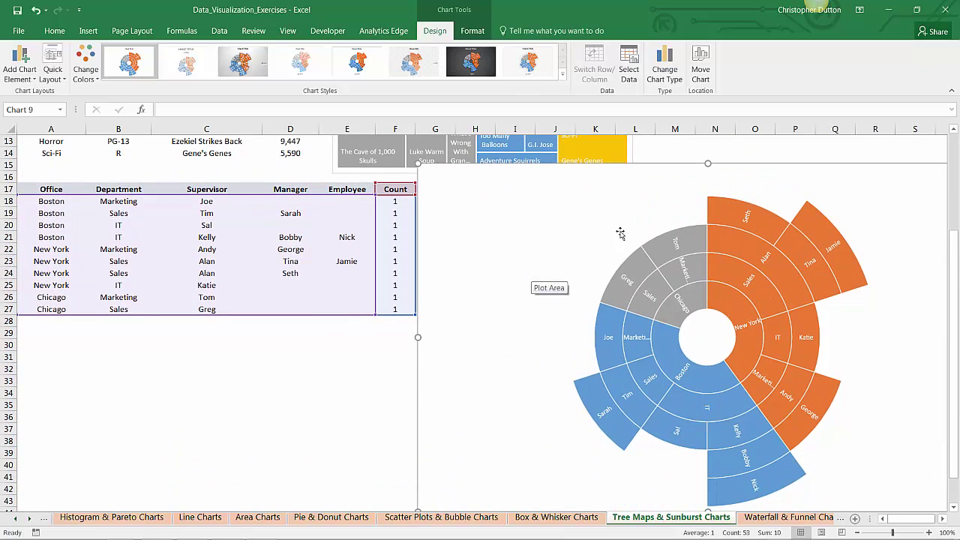
pyautogui.click(725, 308)
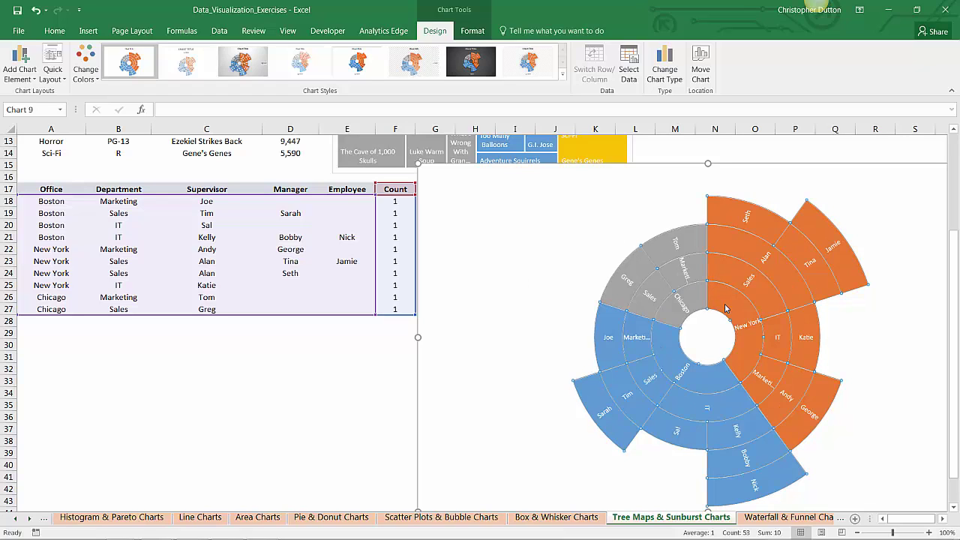
pyautogui.click(725, 307)
pyautogui.click(707, 383)
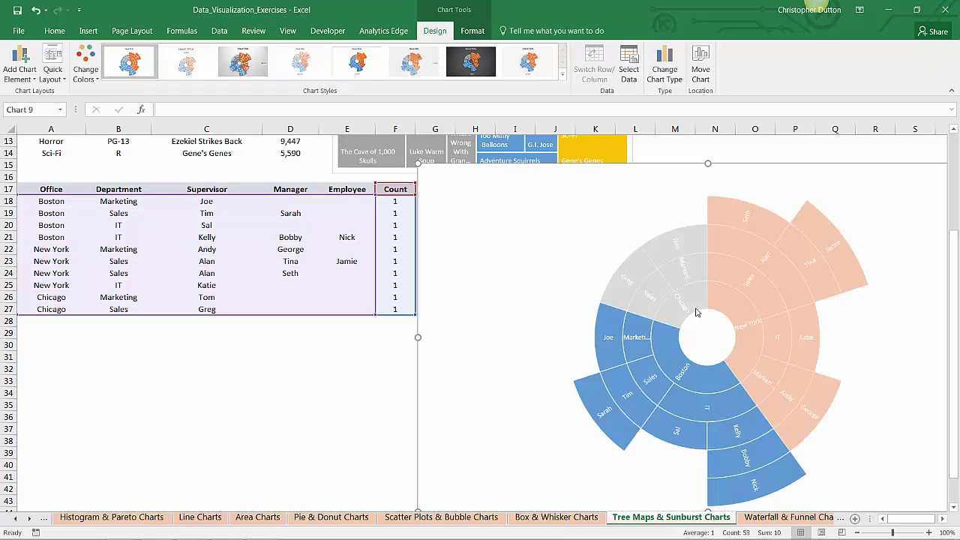
pyautogui.click(701, 303)
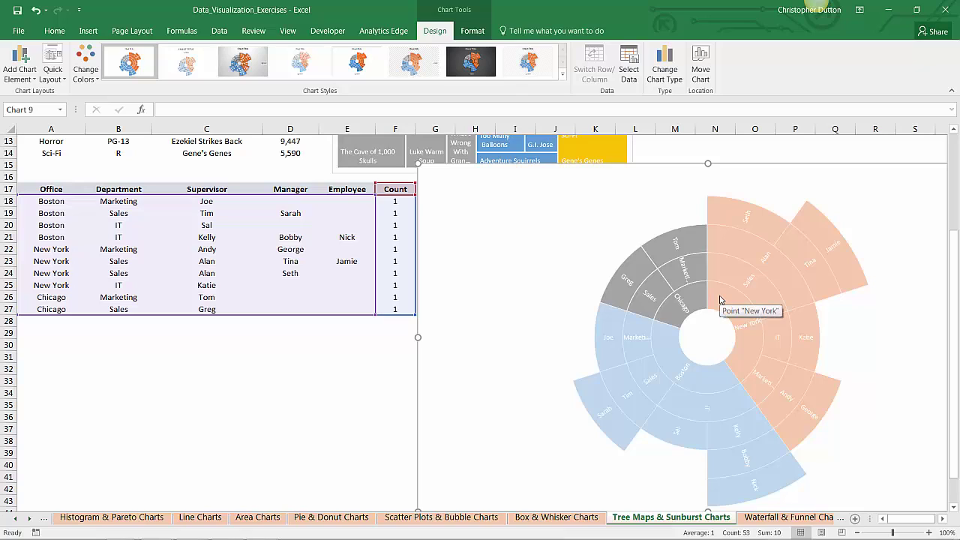
pyautogui.click(720, 308)
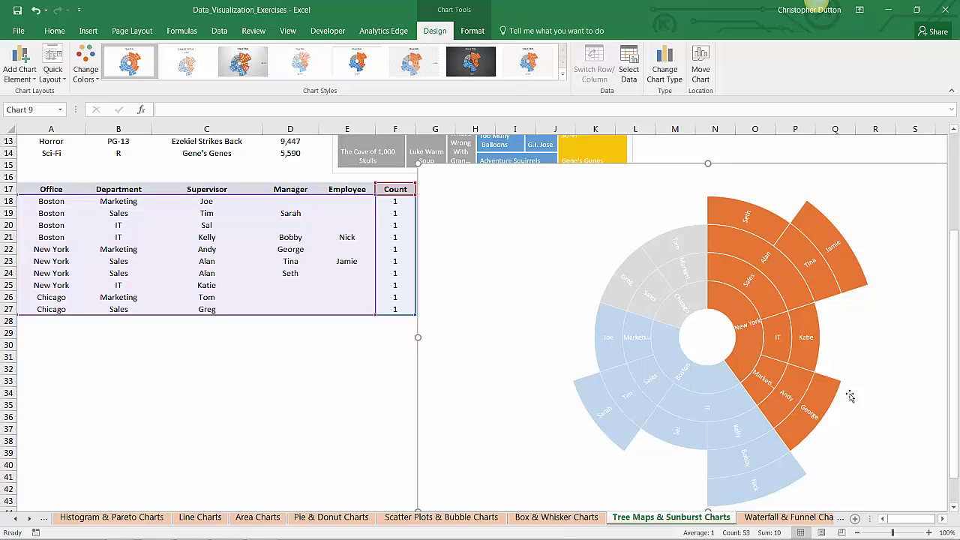
pyautogui.click(693, 294)
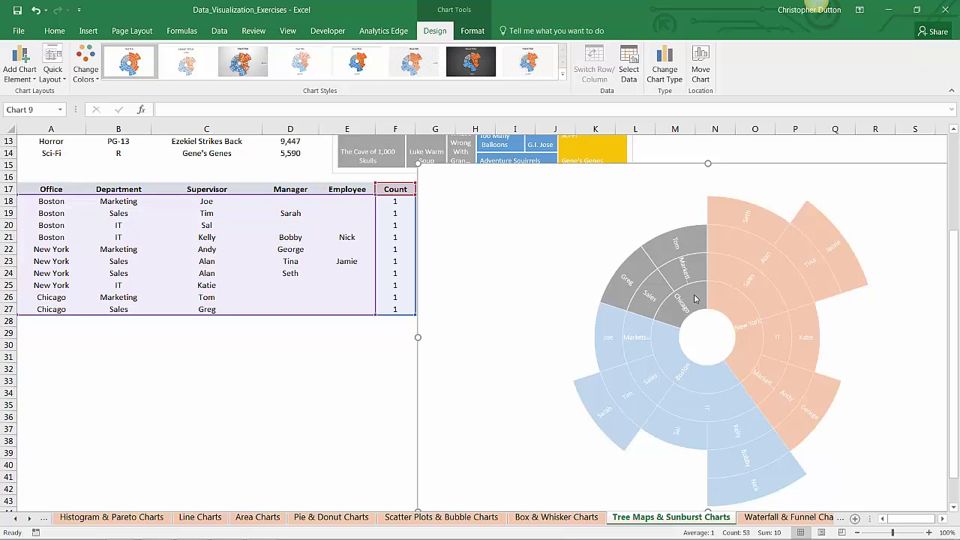
pyautogui.click(672, 340)
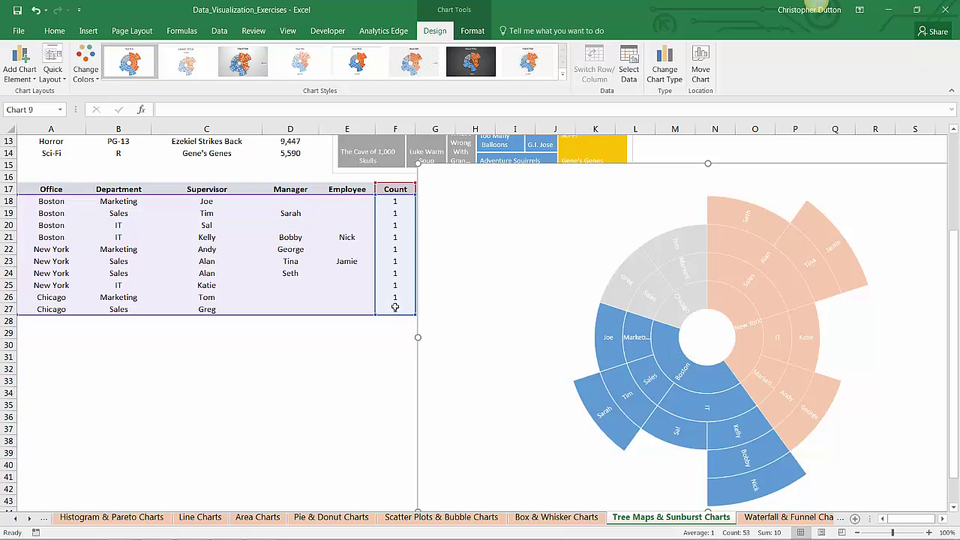
pyautogui.moveTo(602, 351)
# Step: Trace the New York branch through its Sales department, supervisor and manager levels, and compare it with the Boston branch
pyautogui.click(733, 309)
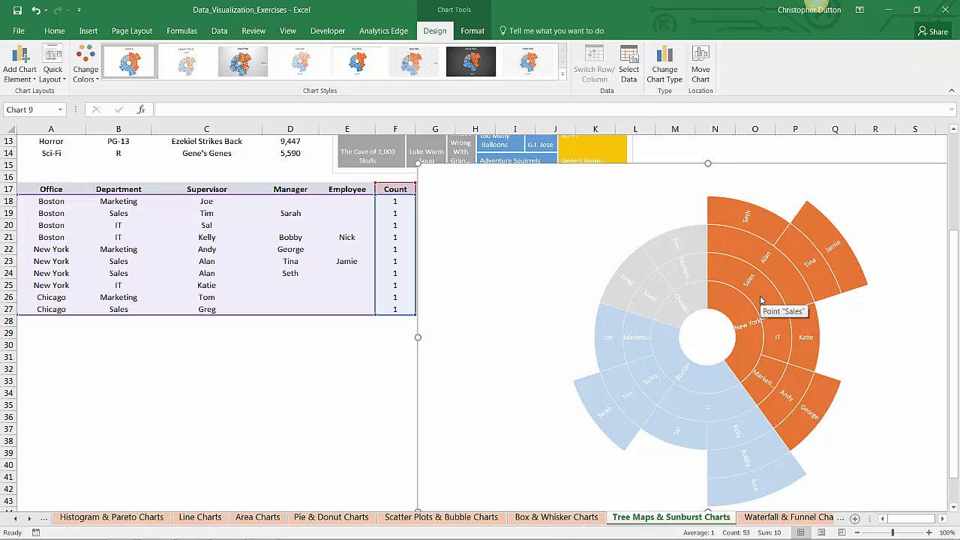
pyautogui.click(761, 300)
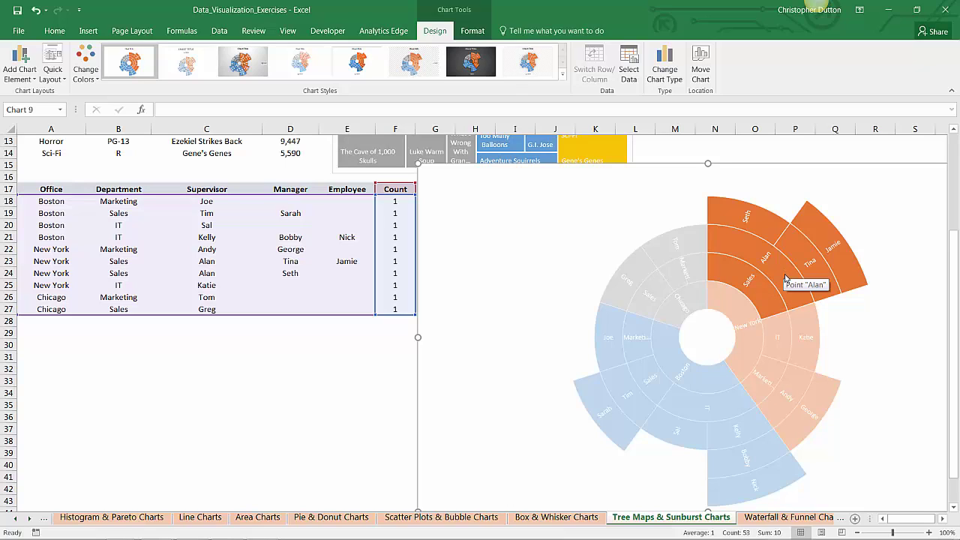
pyautogui.click(784, 278)
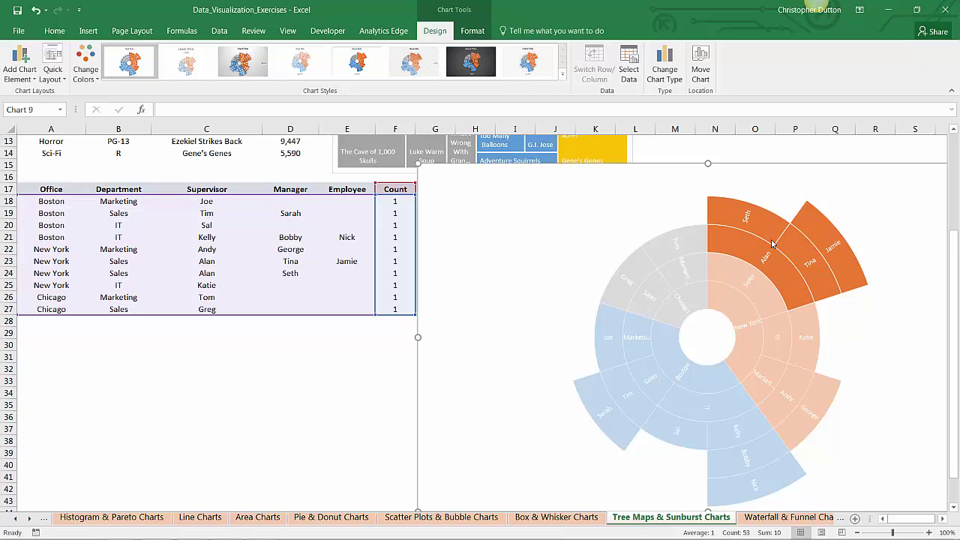
pyautogui.moveTo(789, 244)
pyautogui.click(804, 259)
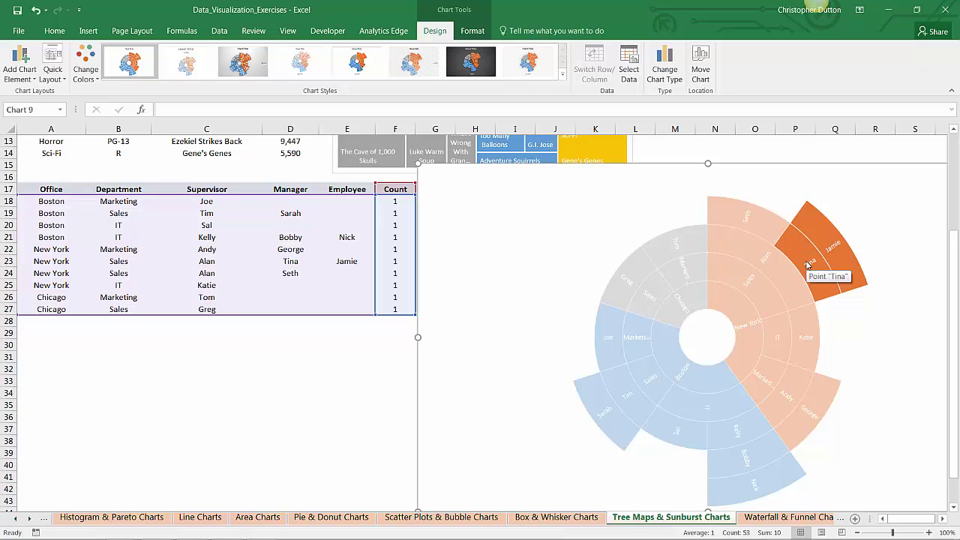
pyautogui.click(724, 388)
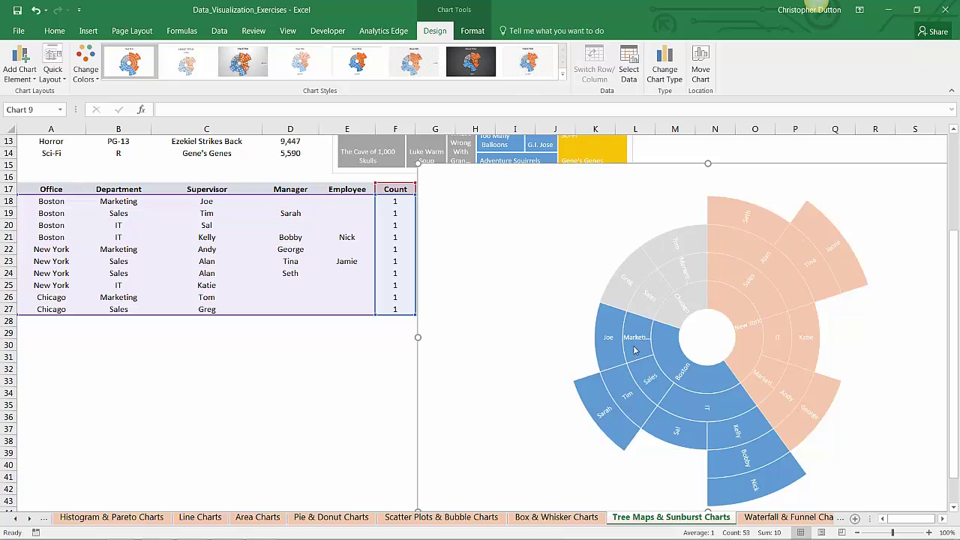
pyautogui.click(401, 408)
# Step: Shift the sunburst chart slightly down so it clears the treemap, and deselect it to view both charts
pyautogui.click(651, 198)
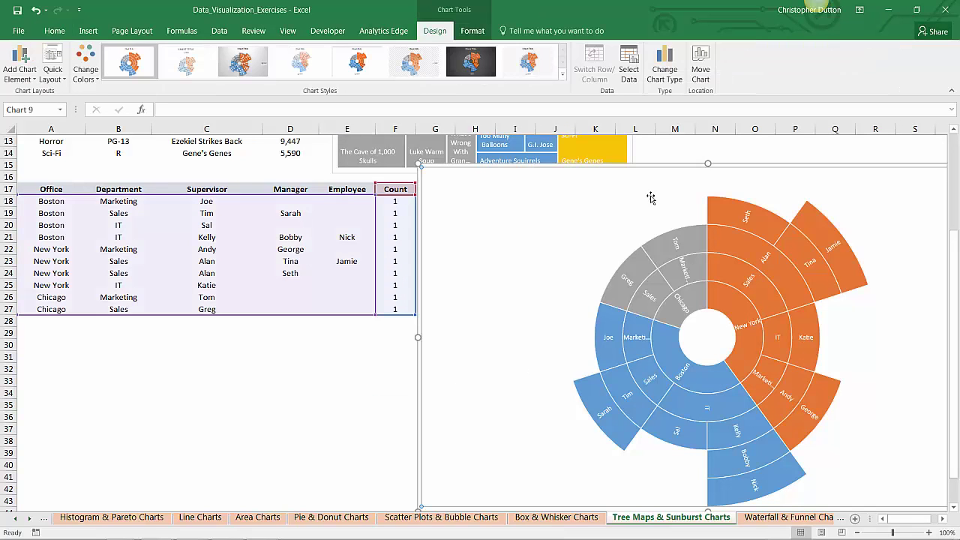
pyautogui.moveTo(650, 197); pyautogui.dragTo(654, 211)
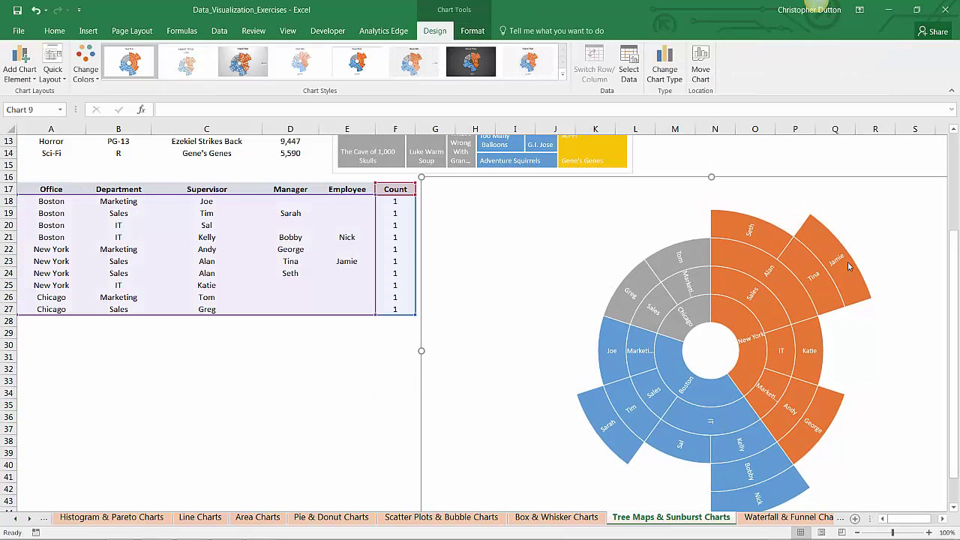
pyautogui.click(398, 380)
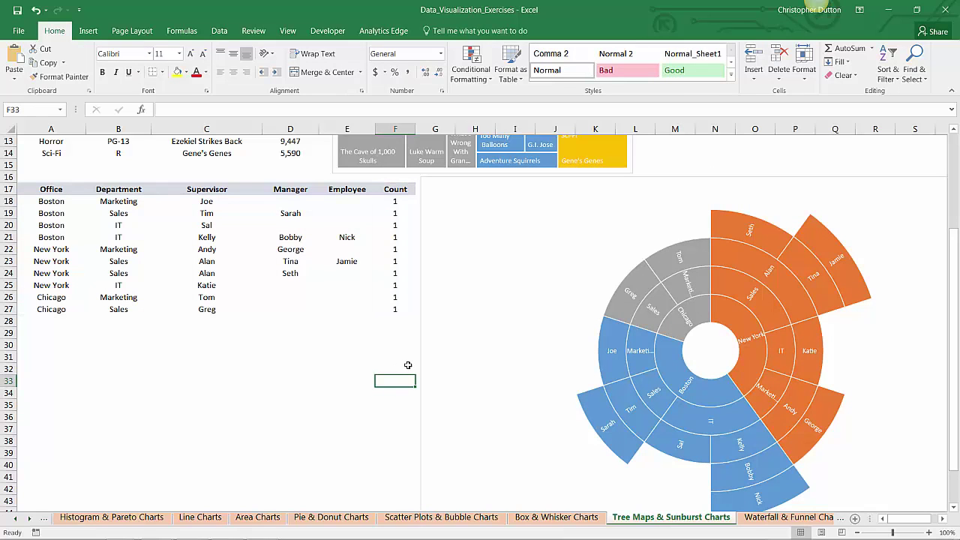
pyautogui.scroll(4, 418, 360)
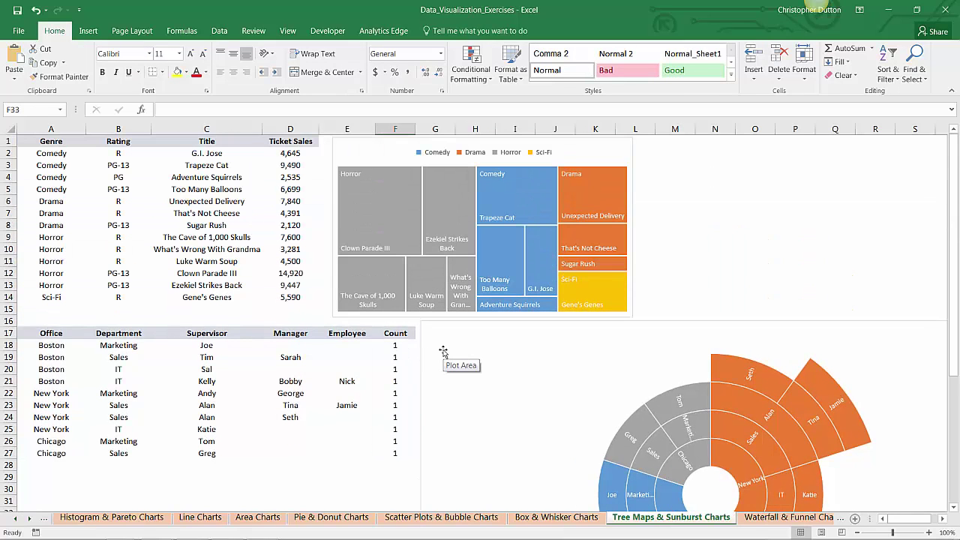